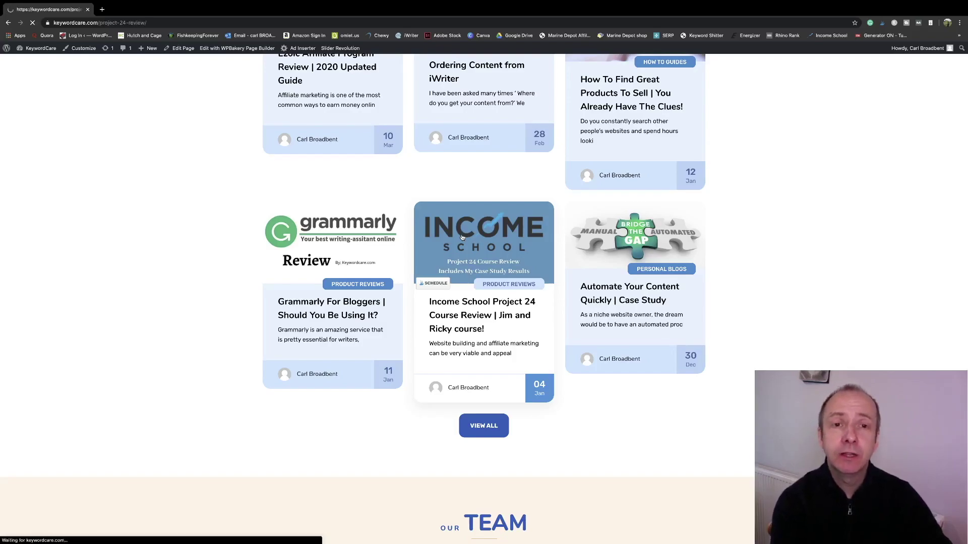
- Open the Income School Project 24 review post in the block editor and scroll through it
left_click(178, 49)
scroll(381, 321, "down", 10)
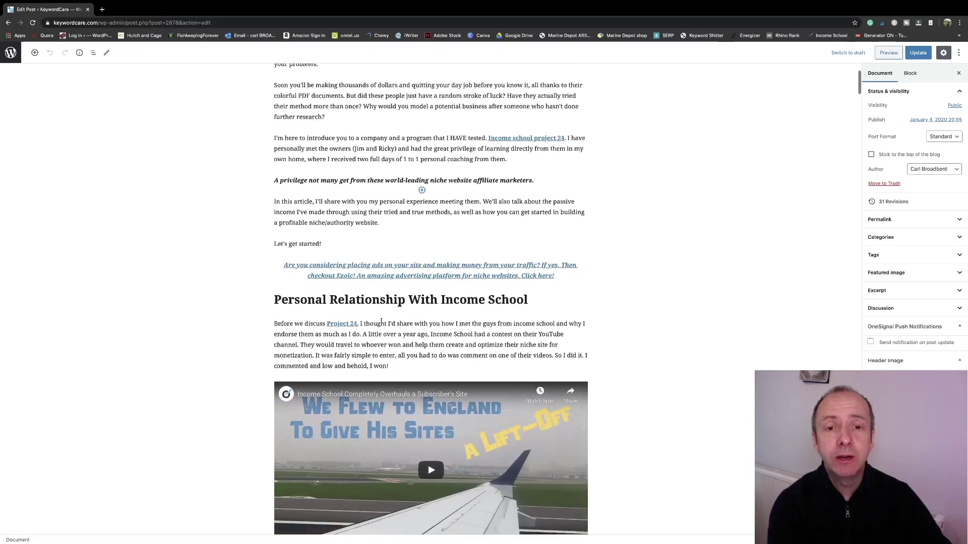
scroll(381, 323, "down", 15)
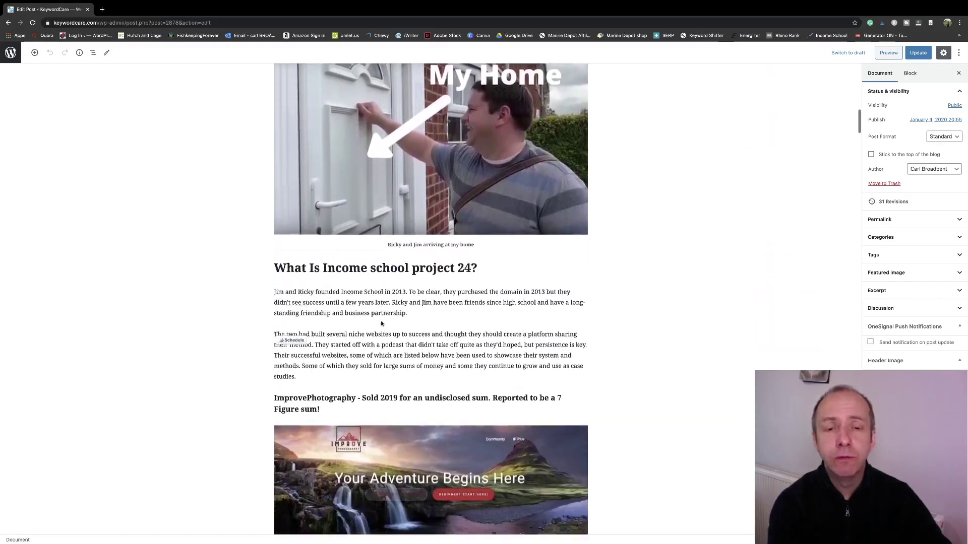
scroll(381, 323, "down", 15)
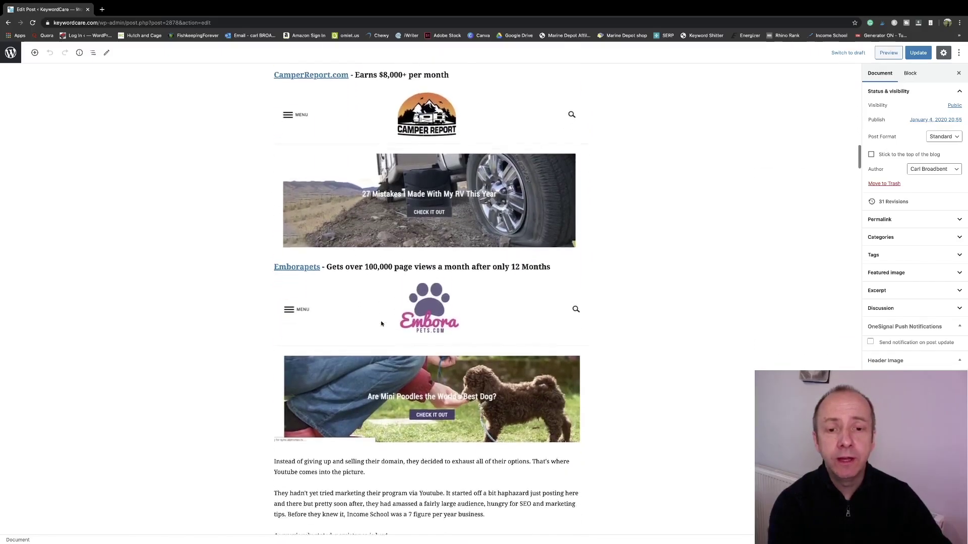
scroll(381, 321, "down", 5)
scroll(381, 321, "up", 15)
scroll(381, 321, "up", 15)
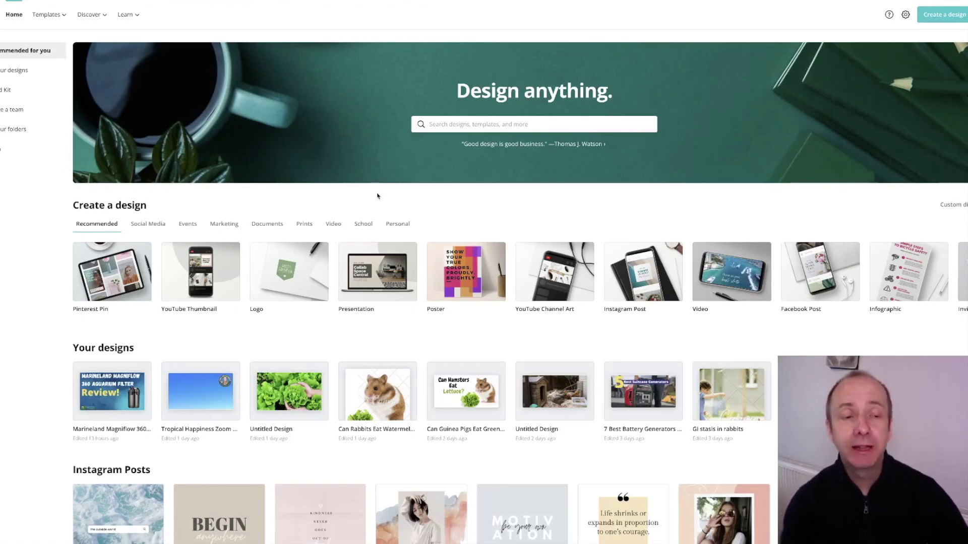
- Create a Pinterest Pin design and apply the Grill Your Best BBQ template to its page
left_click(119, 280)
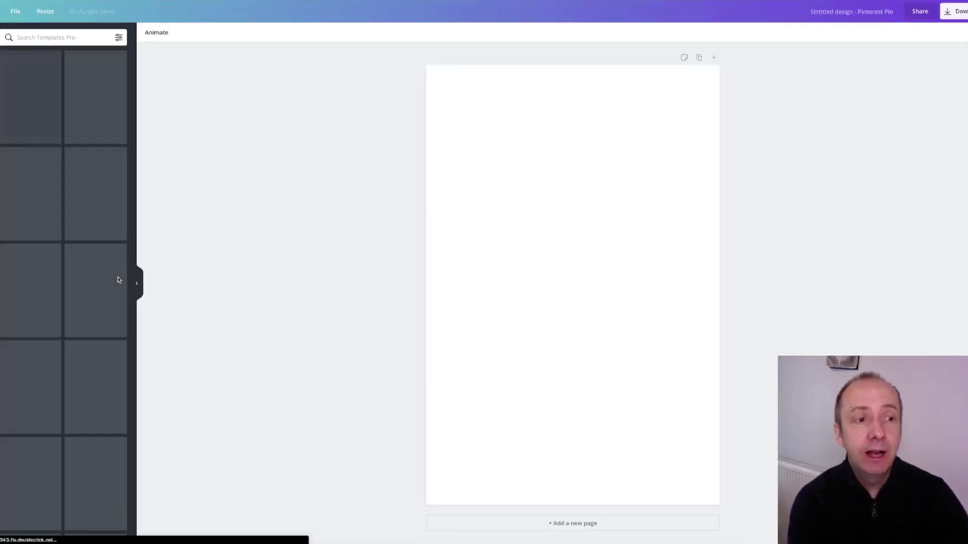
scroll(71, 211, "down", 3)
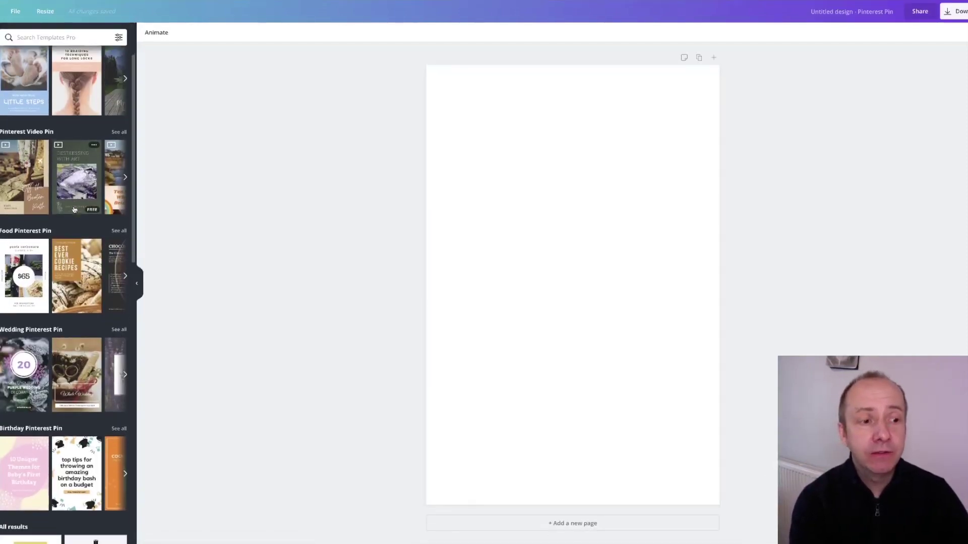
scroll(74, 210, "down", 6)
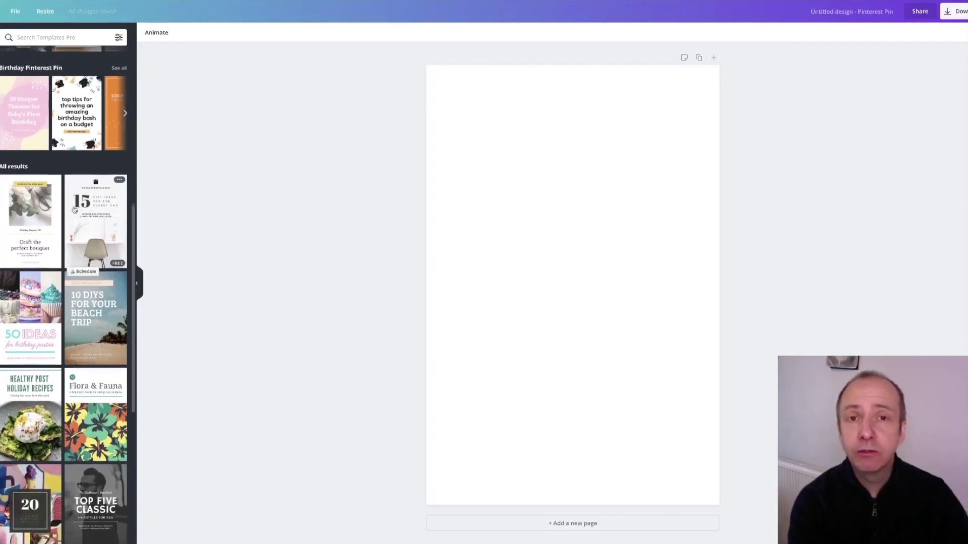
scroll(74, 210, "down", 5)
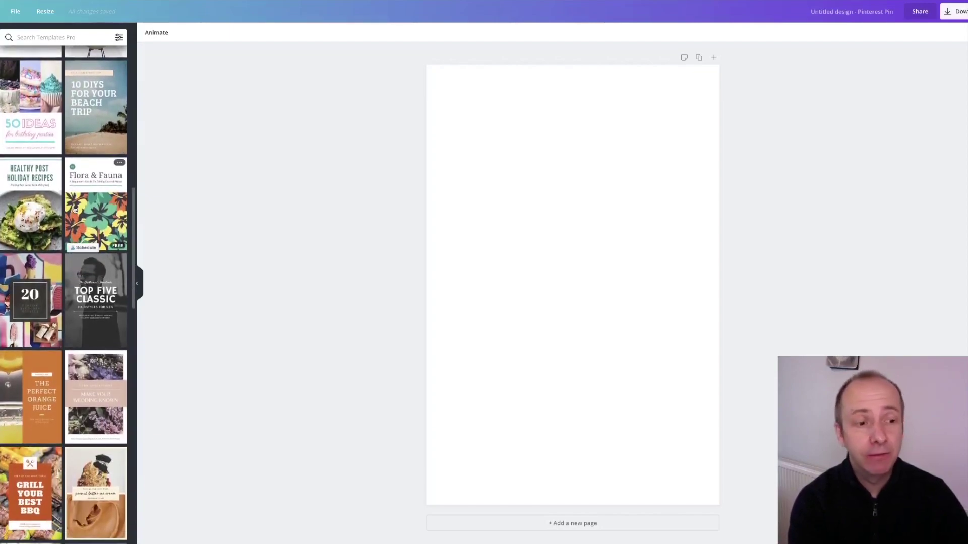
scroll(75, 210, "down", 3)
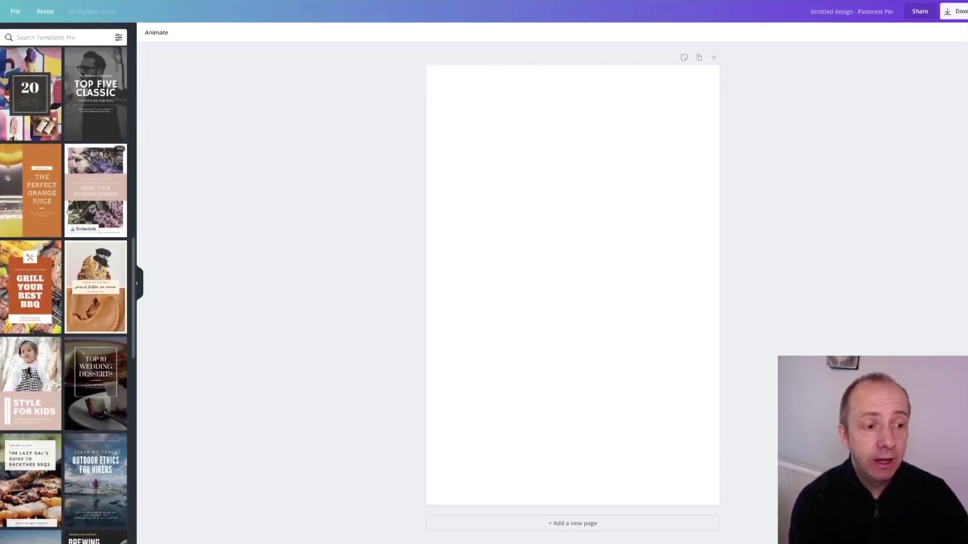
left_click_drag(28, 278, 474, 103)
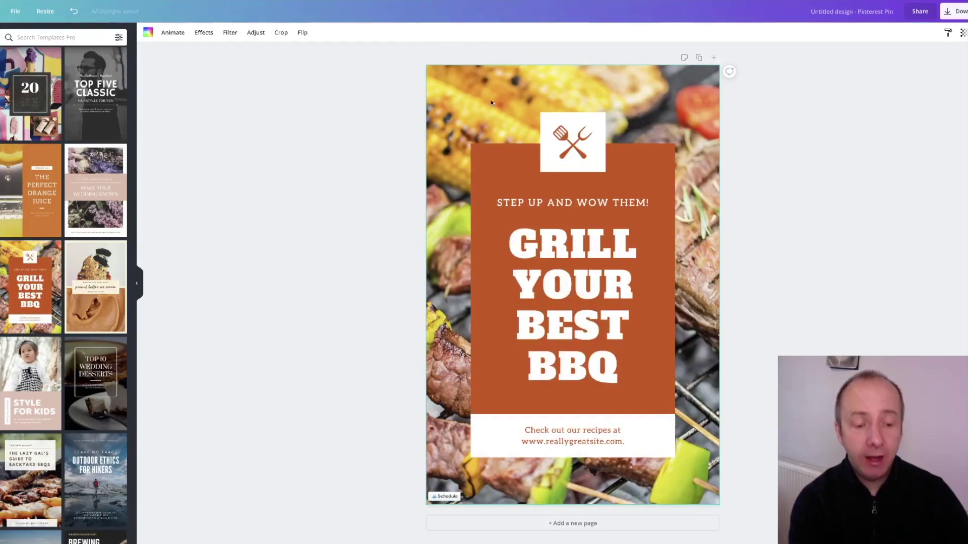
- Replace the grilled-food background with a black-and-white coins photo and delete the grill icon
key("Delete")
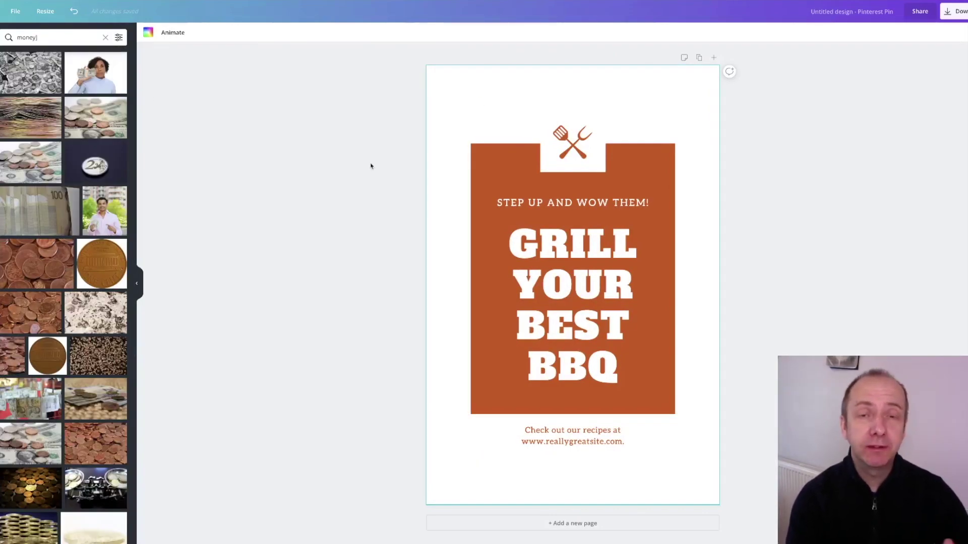
left_click_drag(31, 76, 479, 72)
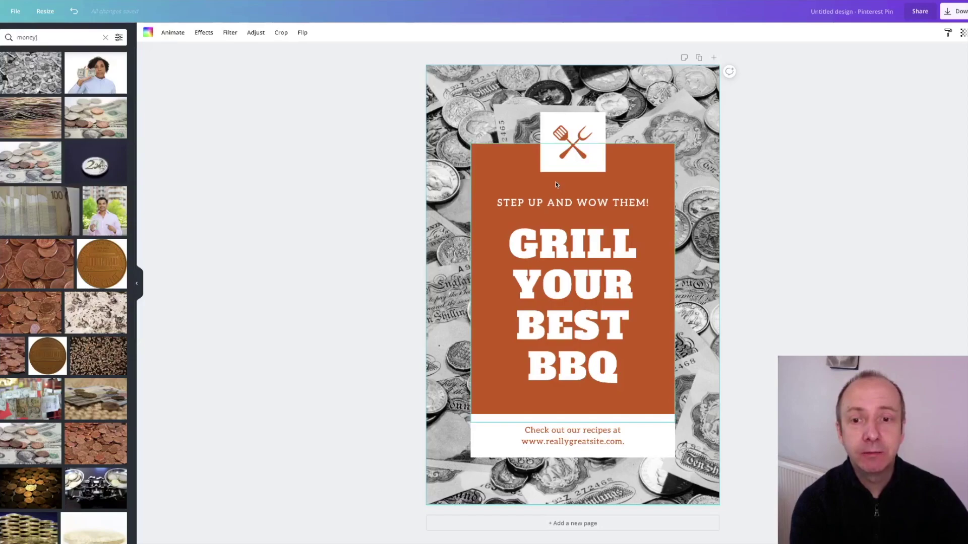
left_click(578, 145)
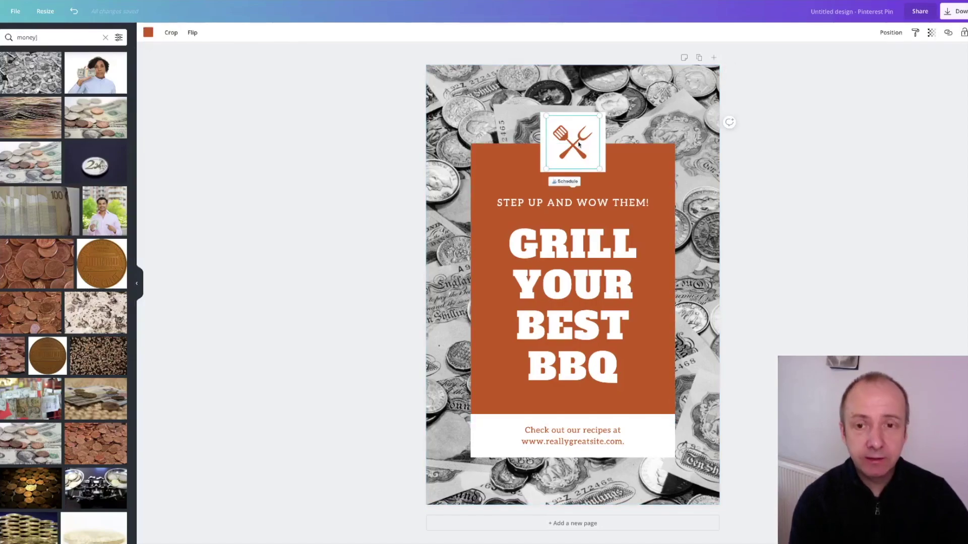
key("Delete")
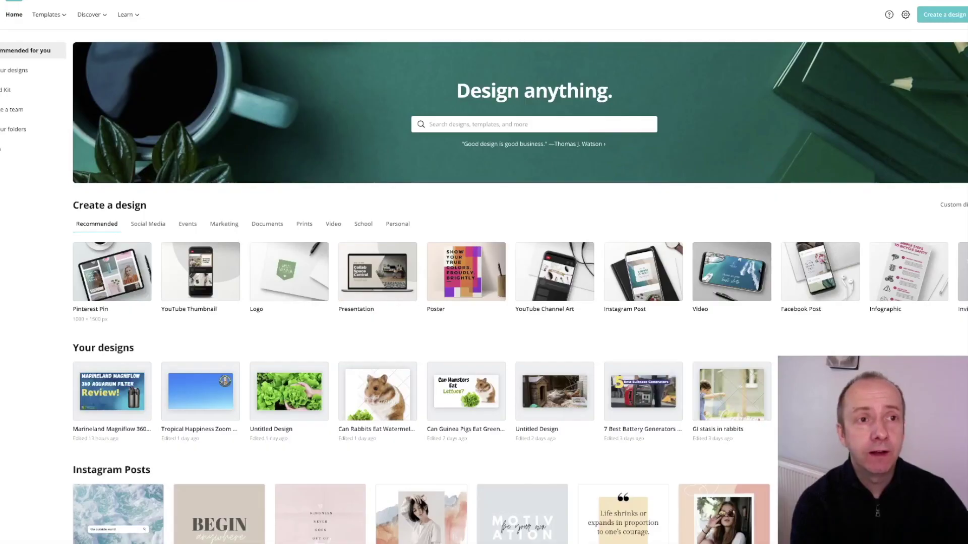
- Search Google for 'income school login' from the Chrome address bar
key("ctrl+l")
type("income sch")
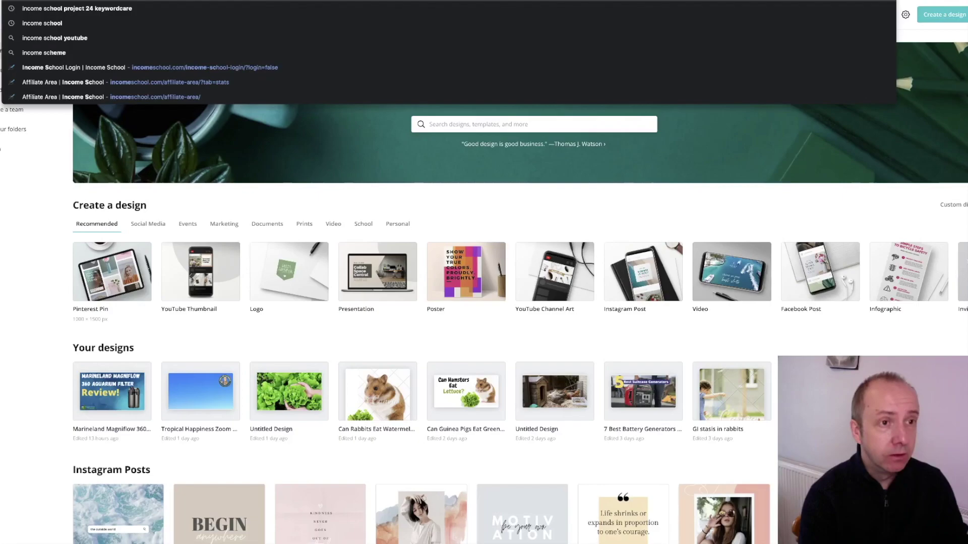
key("ctrl+a")
type("scg income statement")
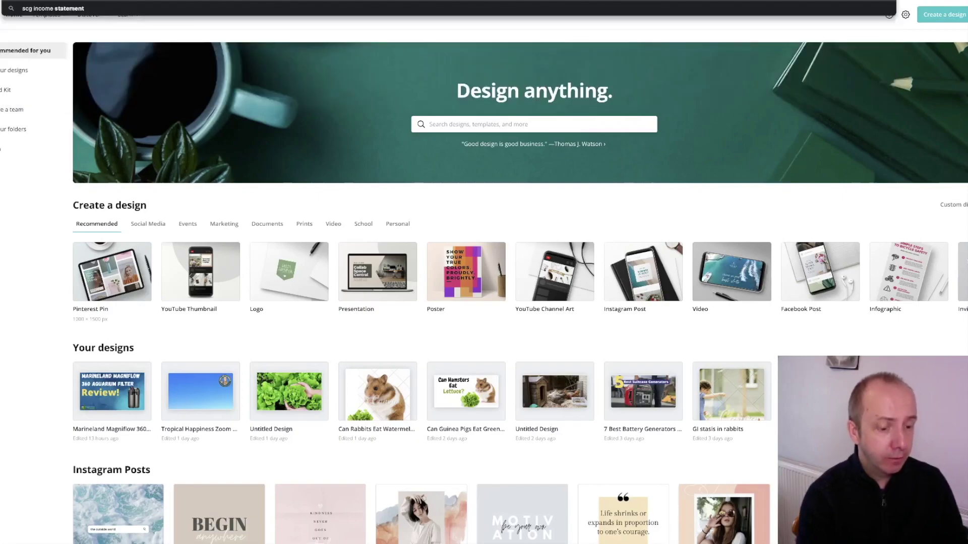
key("ctrl+z")
type("income school login")
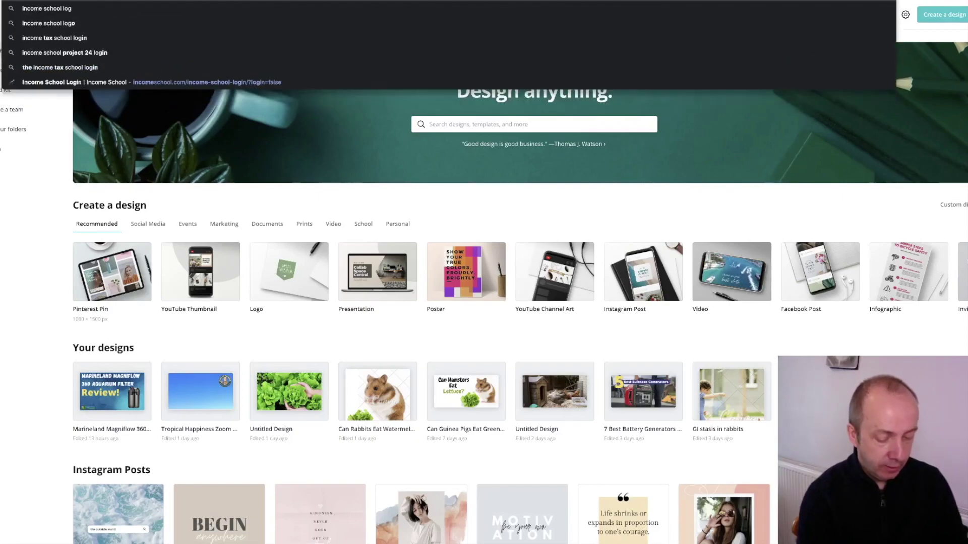
key("Return")
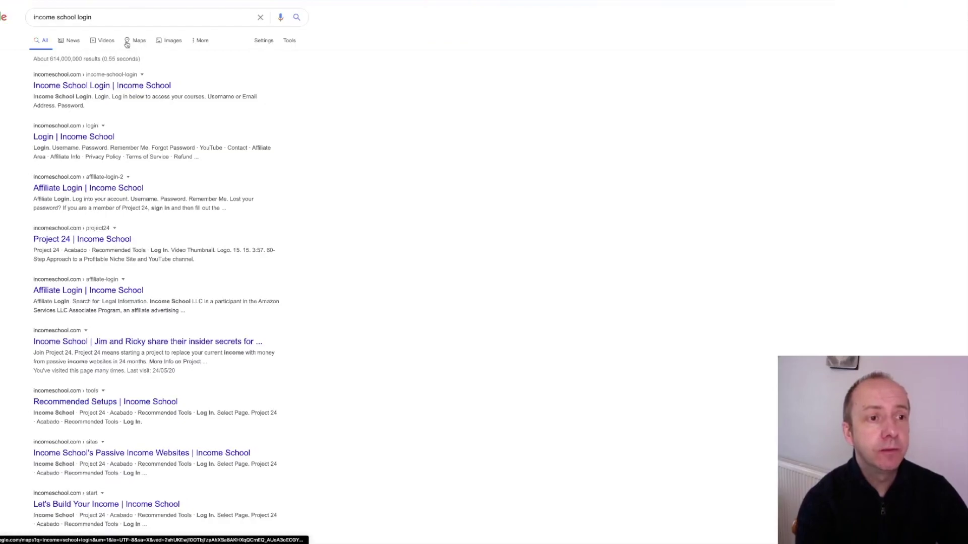
- Switch to Google Images results filtered to transparent-colour images only
left_click(169, 41)
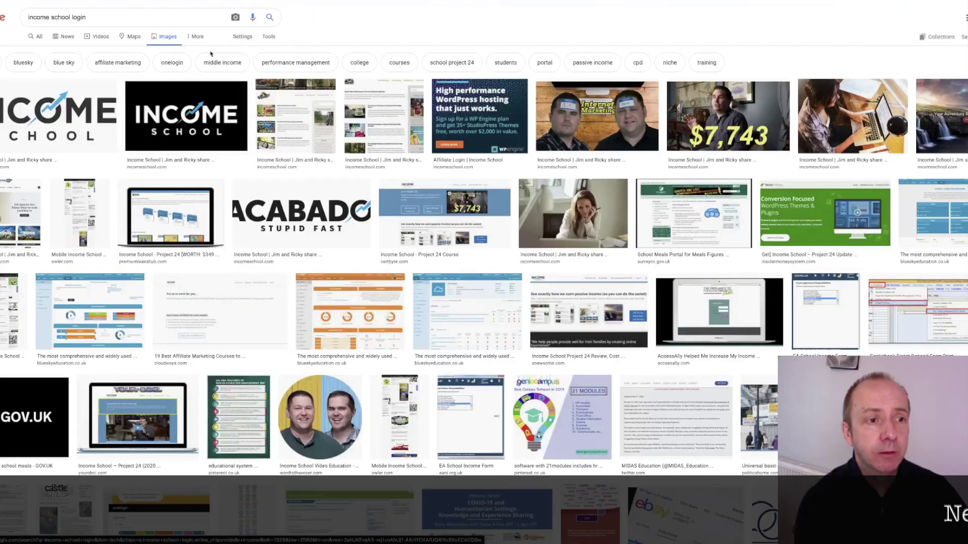
left_click(268, 37)
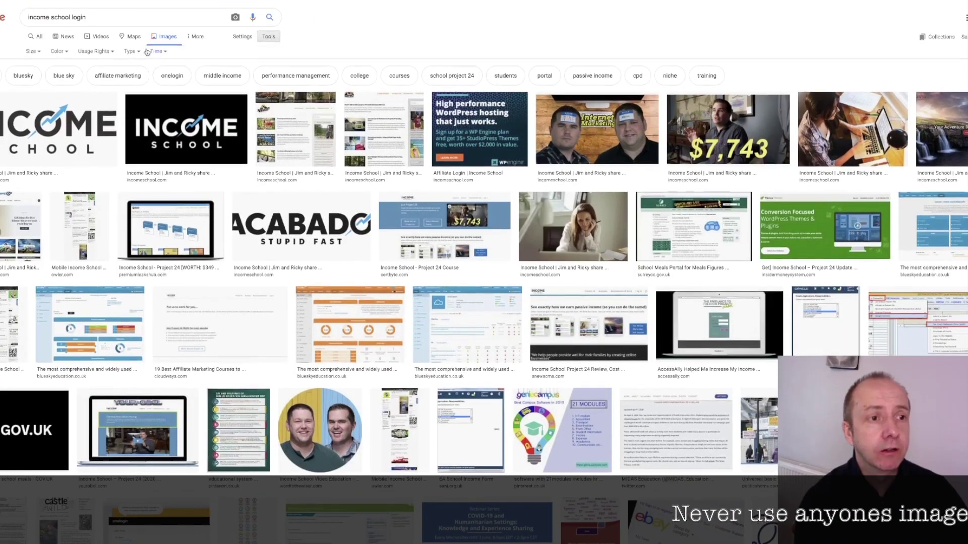
left_click(57, 51)
left_click(66, 88)
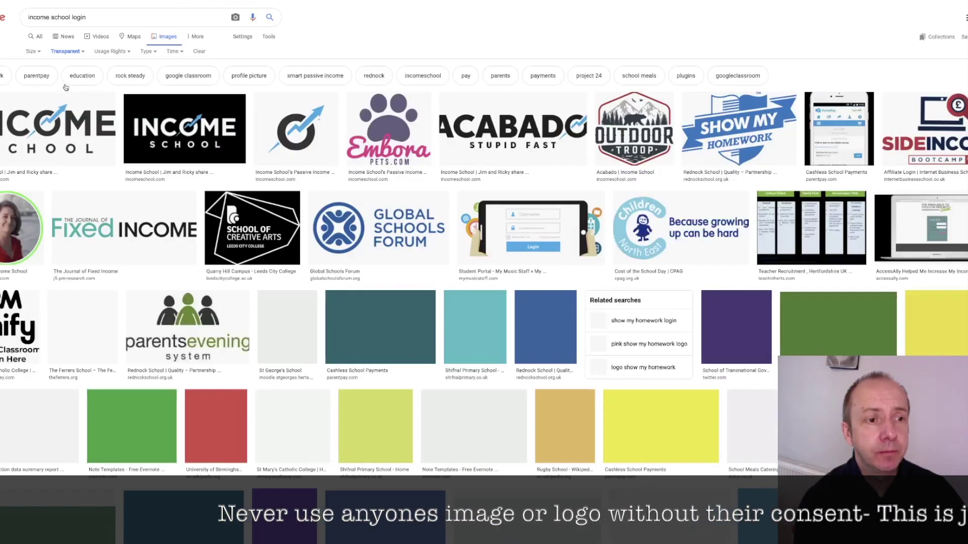
- Save the Income School circle logo image as a PNG file
left_click(294, 122)
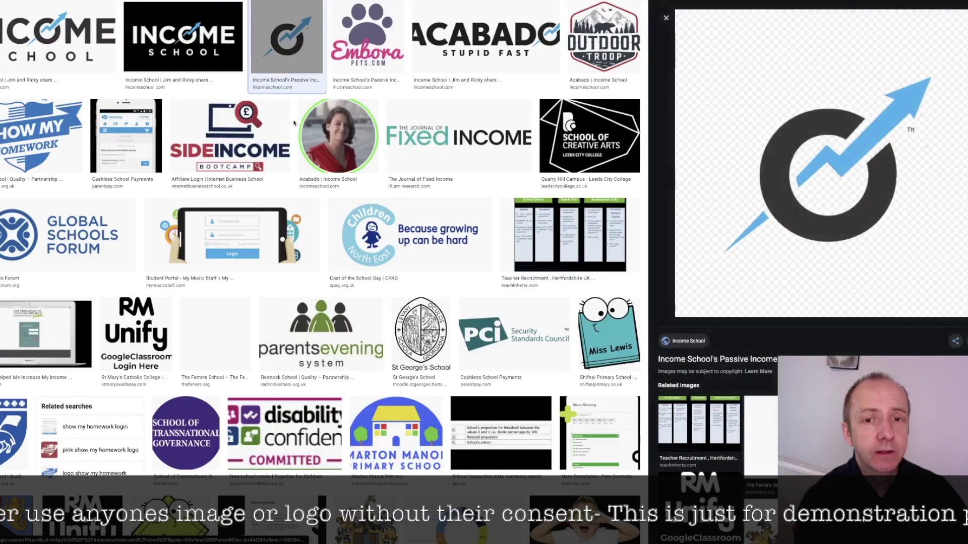
right_click(788, 103)
left_click(801, 176)
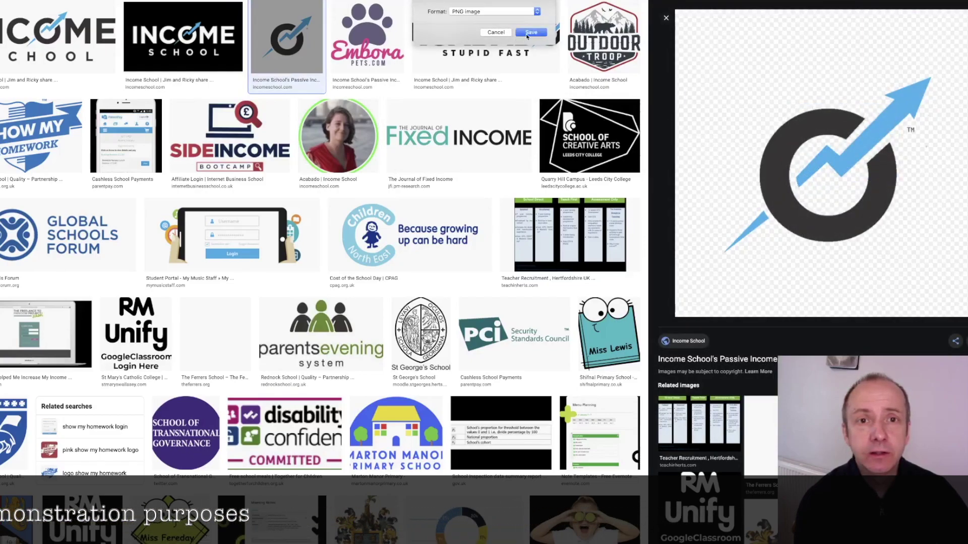
key("Return")
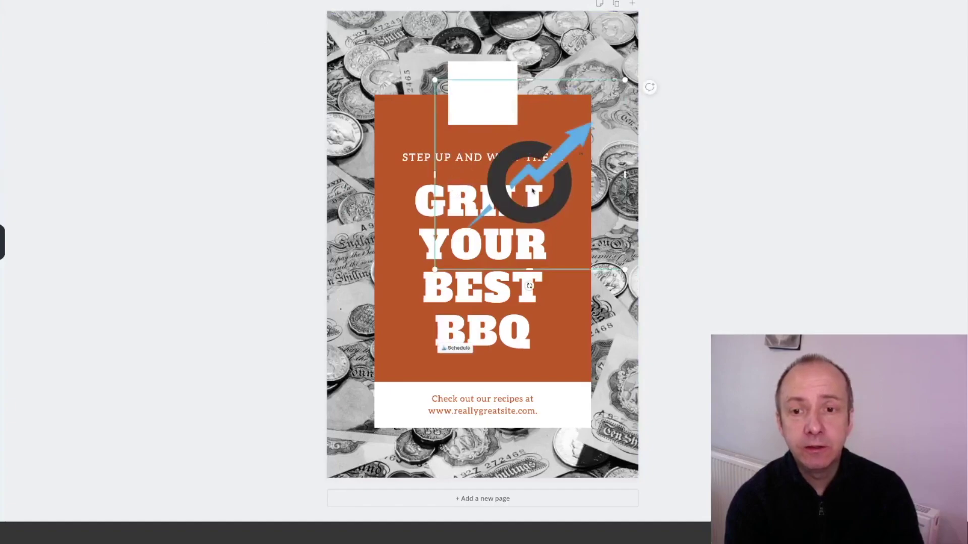
- Place the Income School logo on the pin and shrink it into the top white square
left_click_drag(623, 269, 486, 154)
left_click_drag(485, 117, 486, 108)
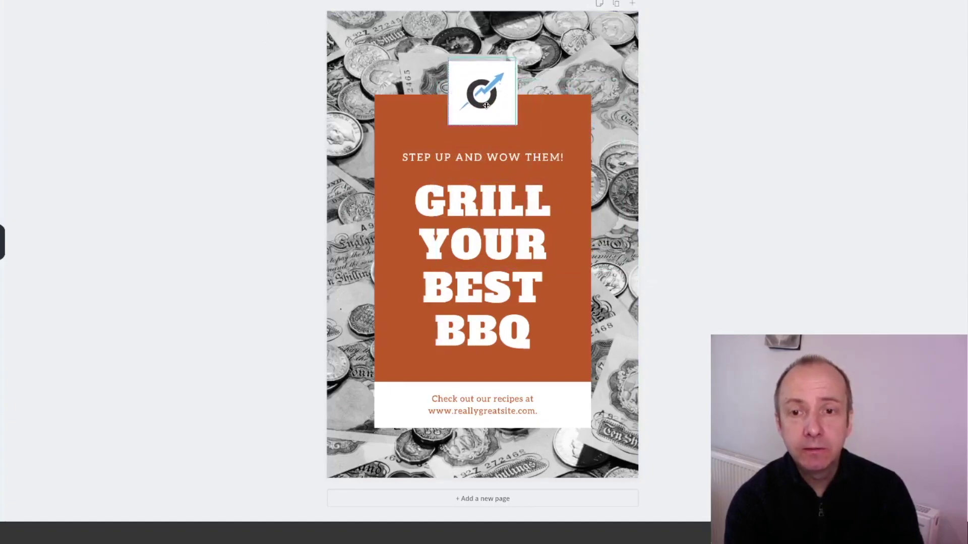
left_click(513, 194)
- Retype the heading as 'INCOME SCHOOL COURSE REVIEW' and widen its text box to fit
double_click(546, 340)
key("BackSpace")
key("BackSpace")
key("BackSpace")
key("BackSpace")
key("BackSpace")
key("BackSpace")
key("BackSpace")
key("BackSpace")
key("BackSpace")
key("BackSpace")
key("BackSpace")
key("BackSpace")
key("BackSpace")
key("BackSpace")
key("BackSpace")
key("BackSpace")
key("BackSpace")
key("BackSpace")
key("BackSpace")
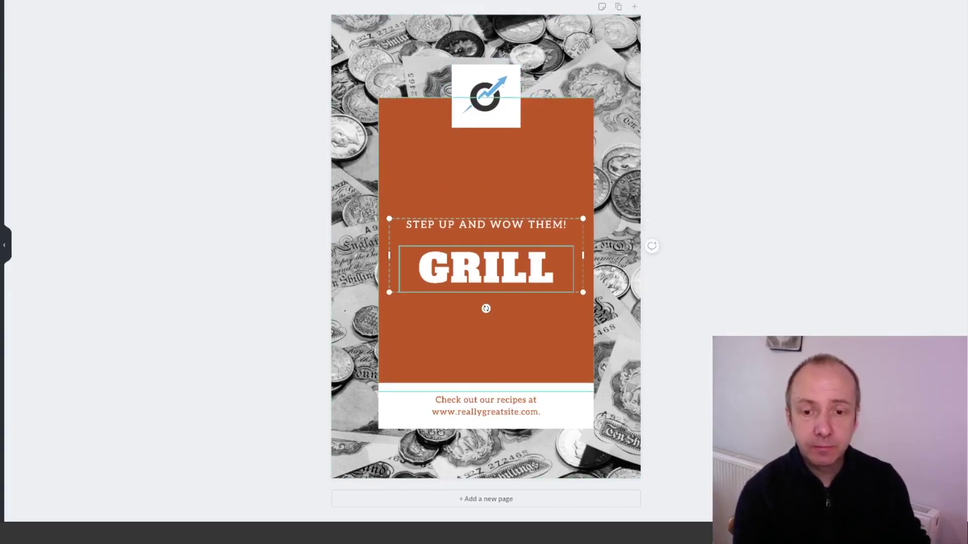
type("INCOME SCHOOL COURSE REVIE")
left_click_drag(583, 256, 625, 256)
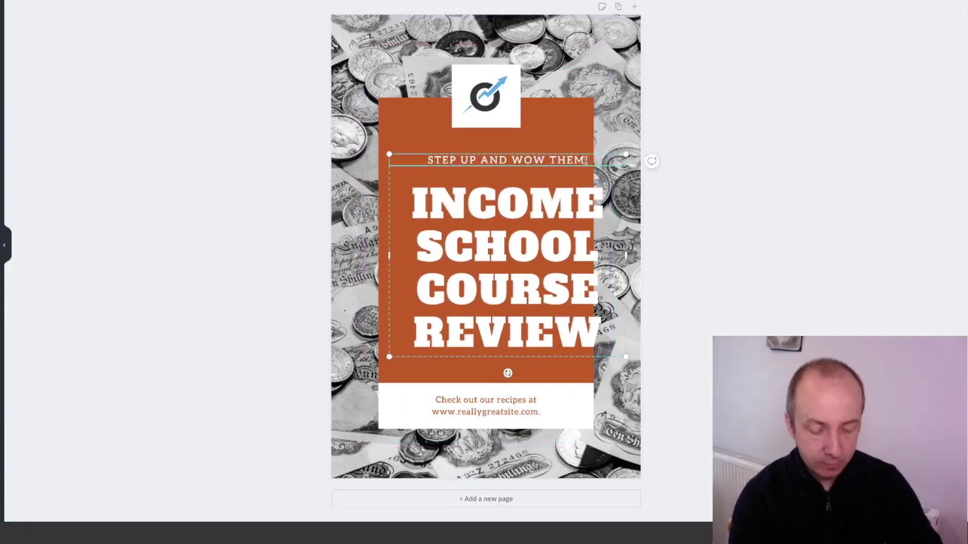
- Change the tagline to 'MAKE A FULL TIME PASSIVE INCOME'
triple_click(485, 157)
key("BackSpace")
type("BECOME A FULL")
key("BackSpace")
key("BackSpace")
key("BackSpace")
key("BackSpace")
key("BackSpace")
key("BackSpace")
key("BackSpace")
key("BackSpace")
key("BackSpace")
key("BackSpace")
key("BackSpace")
key("BackSpace")
key("BackSpace")
type("MAKE A FULL TIME PASSIVE INCOME")
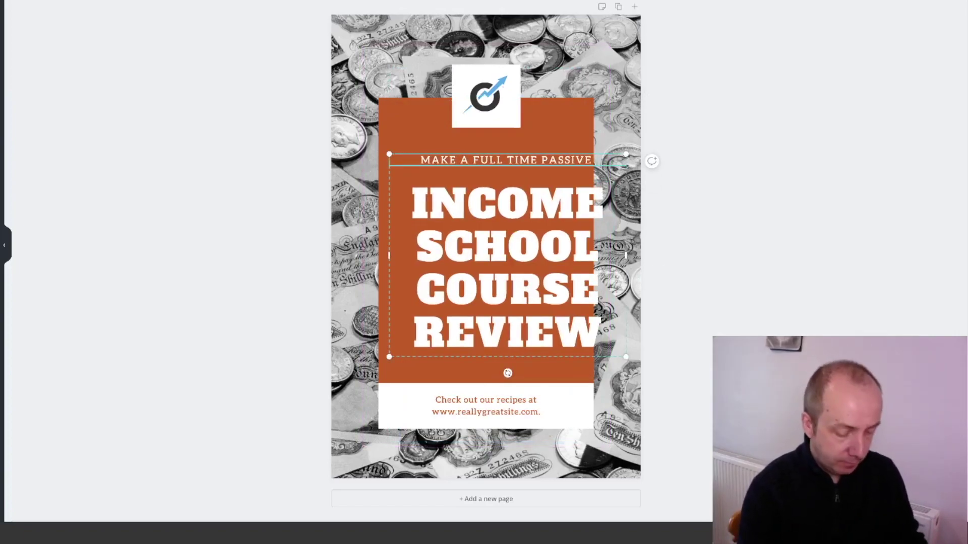
- Rewrite the bottom line as 'LEARN HOW TO BUILD AN AFFILIATE WEBSITE AND MAKE A FULLTIME INCOME'
left_click(486, 405)
key("BackSpace")
key("BackSpace")
key("BackSpace")
key("BackSpace")
key("ctrl+a")
key("BackSpace")
type("LEARN HOW TO BUILD ANM WEBSITE")
left_click(504, 406)
type("AFFILIATE")
key("End")
type("AND MAKE A FULLTIME INCOME")
- Increase the font size of the INCOME SCHOOL COURSE REVIEW heading
left_click(420, 326)
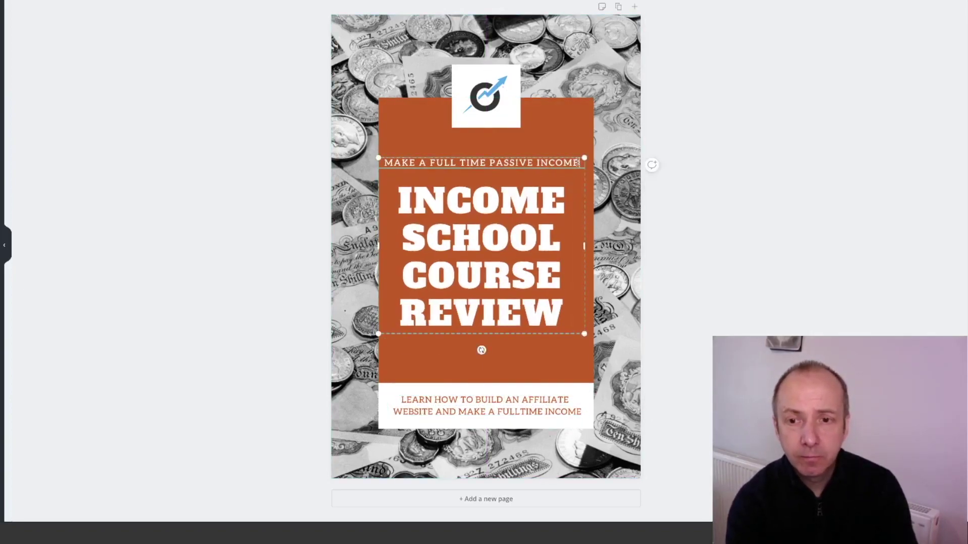
left_click(116, 124)
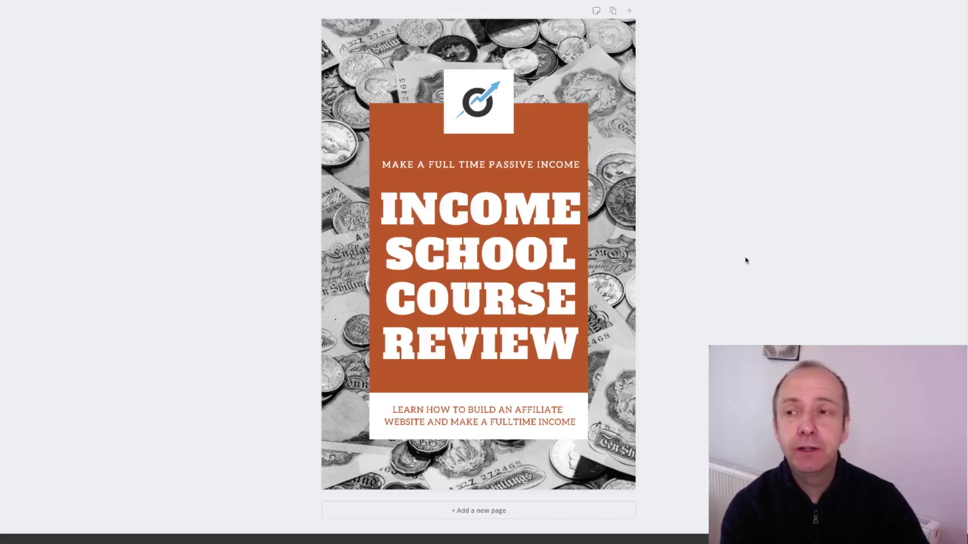
left_click(927, 1)
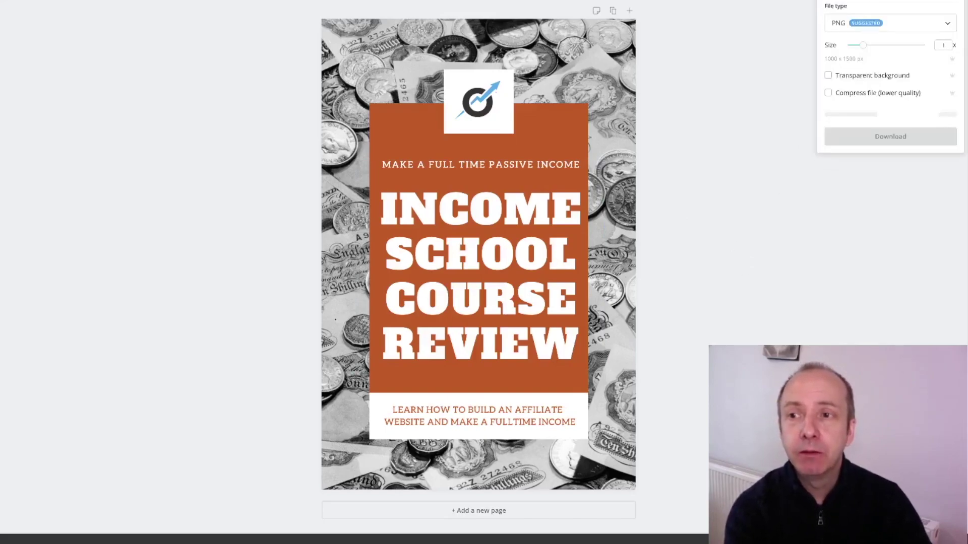
- Download the pin design with the file type changed from PNG to JPG
left_click(852, 27)
left_click(848, 55)
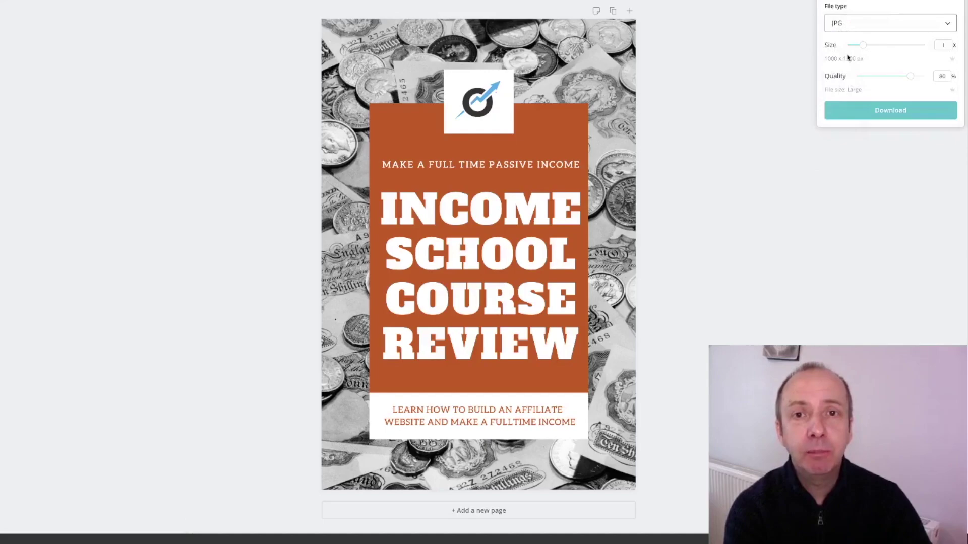
left_click(851, 114)
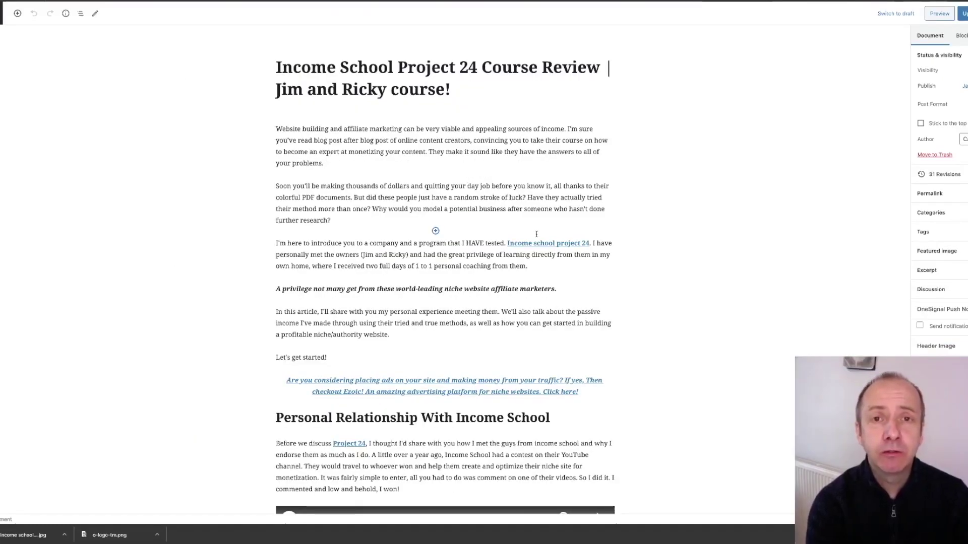
- Upload the downloaded income-school-course-review.jpg into the post's Media Library
scroll(536, 234, "down", 2)
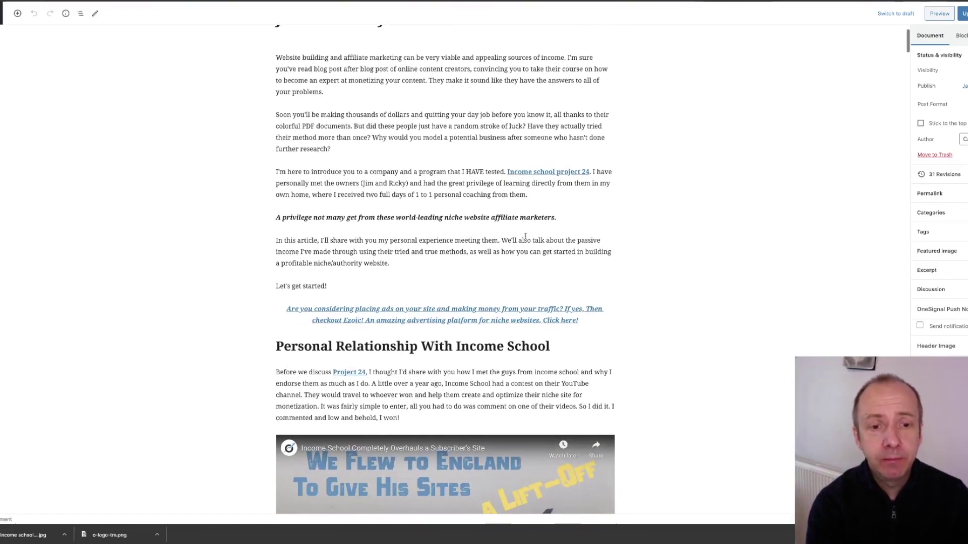
scroll(440, 212, "down", 1)
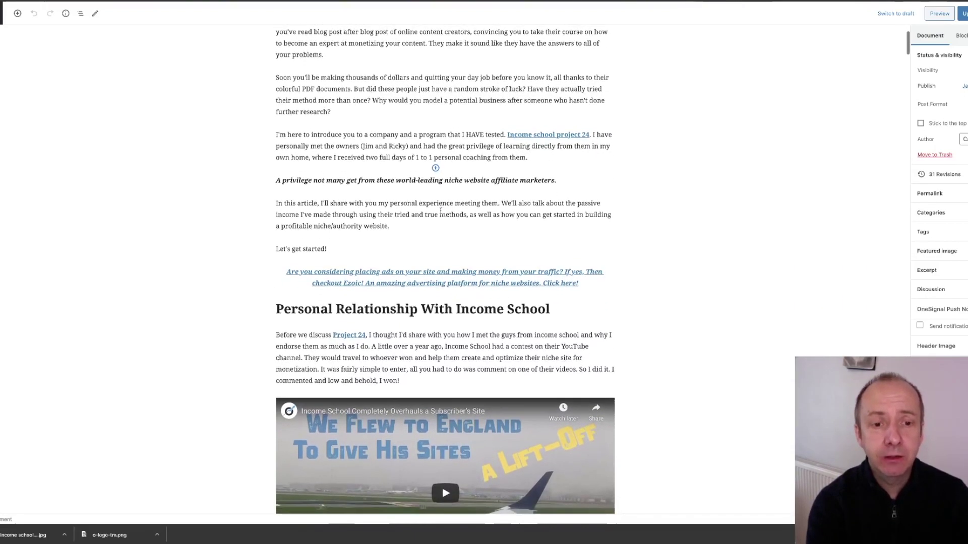
scroll(440, 211, "up", 3)
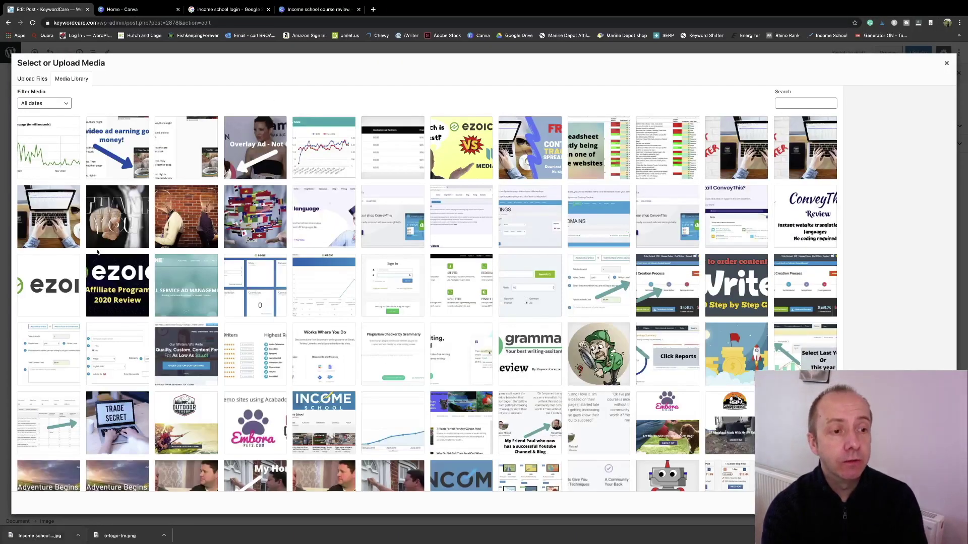
left_click_drag(40, 536, 223, 133)
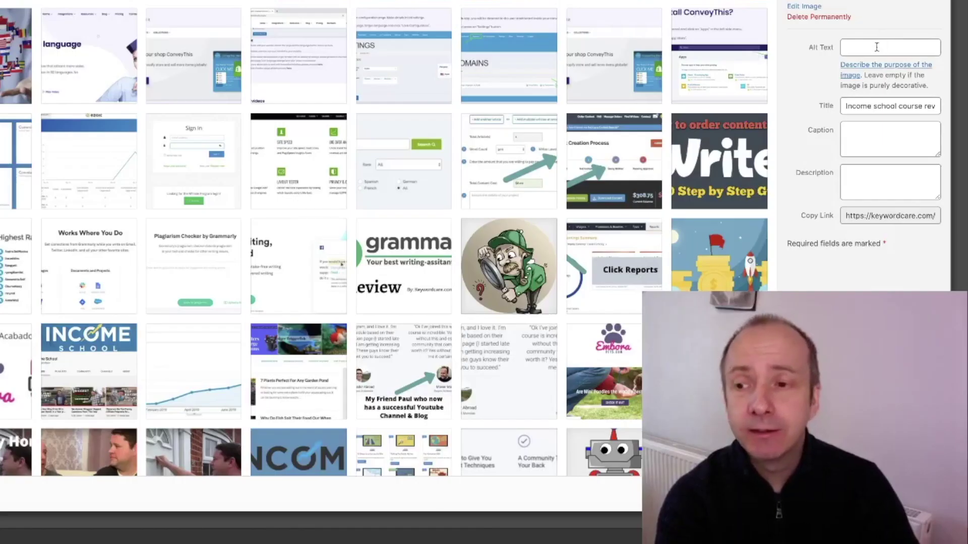
left_click(877, 47)
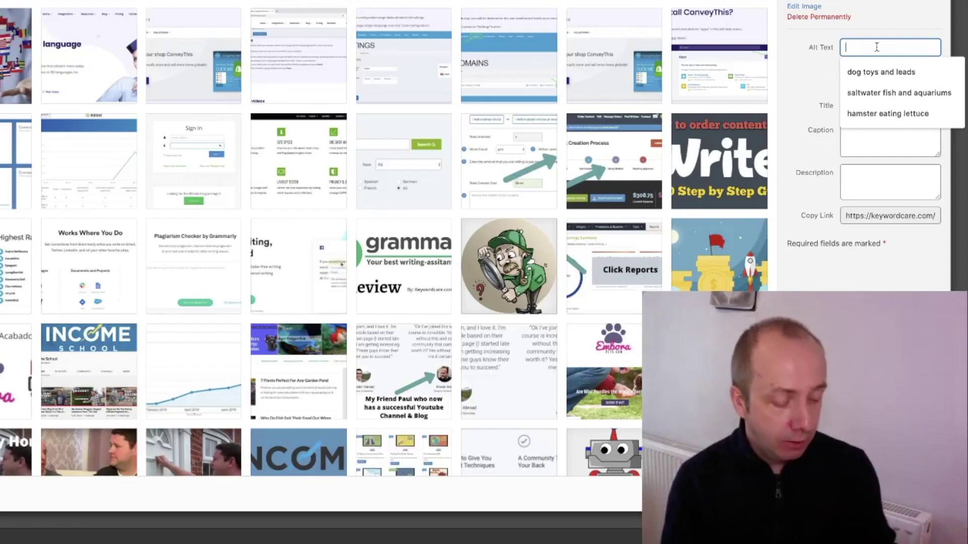
- Give the image alt text 'PINTEREST PIN FOR INCOME SCHOOL COURSE' and a Project 24 description, then insert it
type("PINTERE")
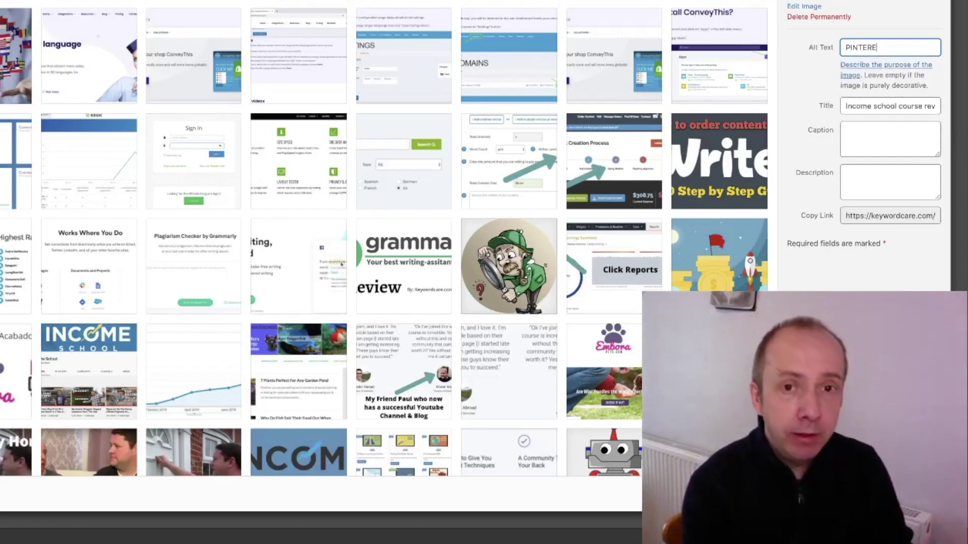
type("ST PIN")
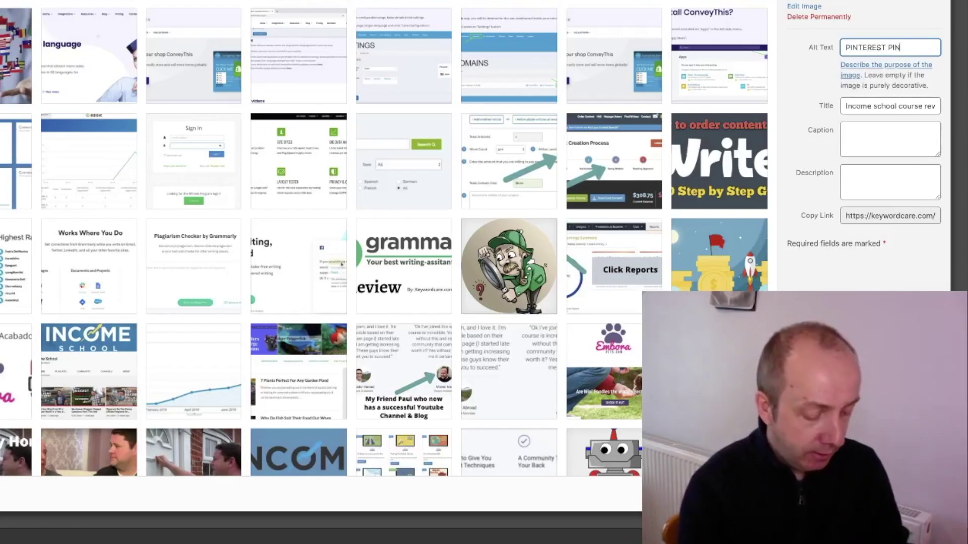
type(" FOR INCOME")
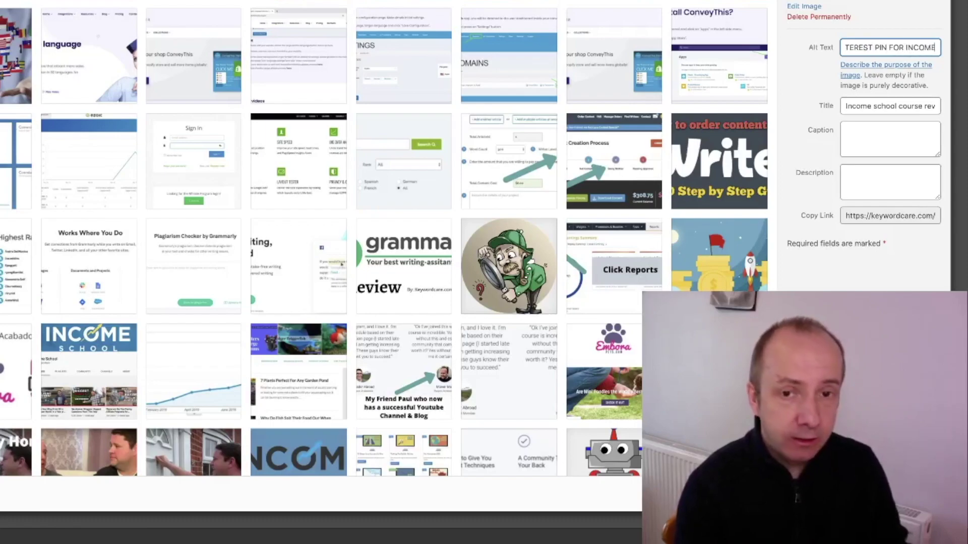
type(" SCH")
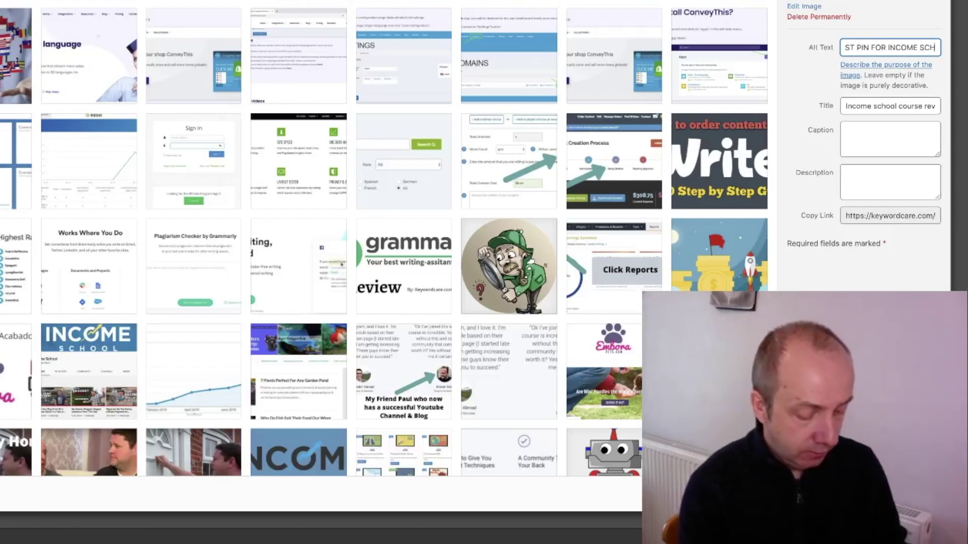
type("OOL COURSE")
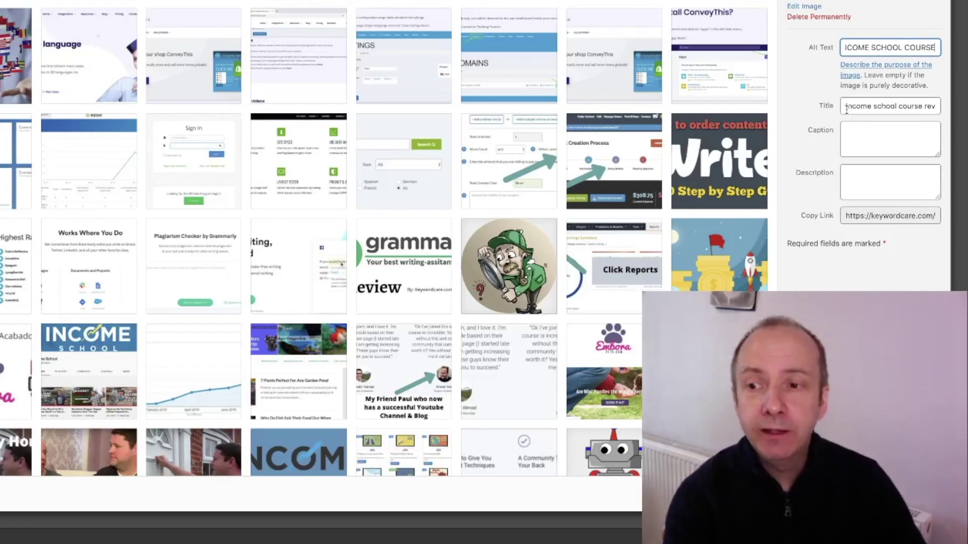
left_click_drag(845, 108, 936, 107)
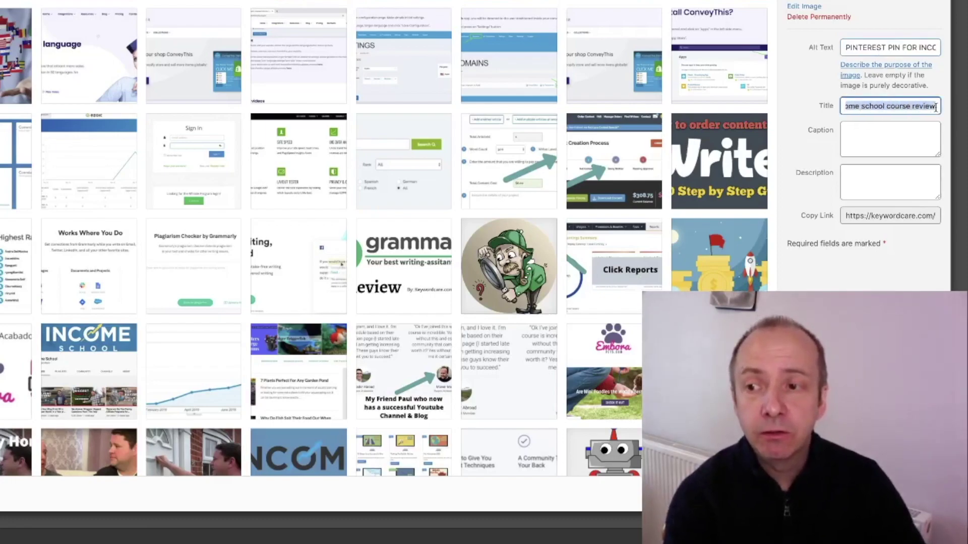
left_click(857, 174)
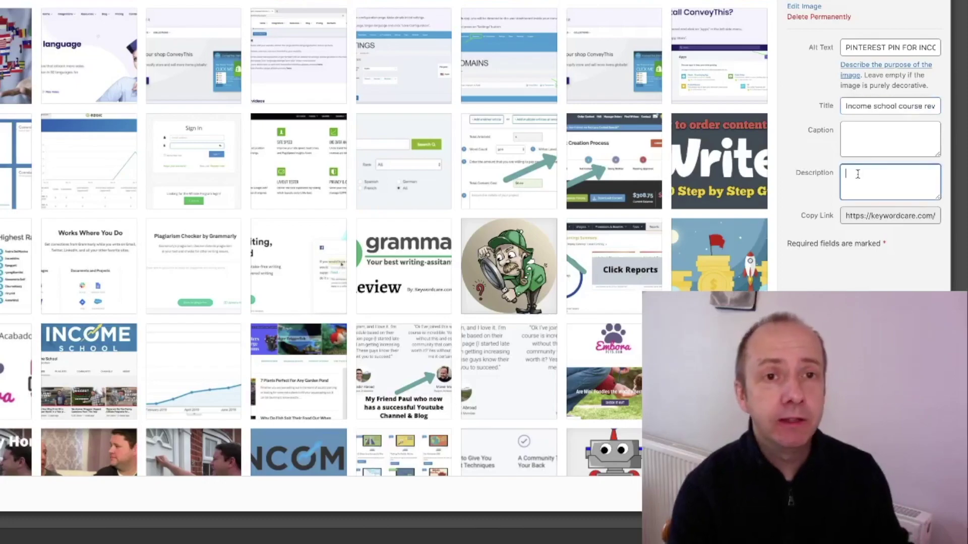
type("PIN")
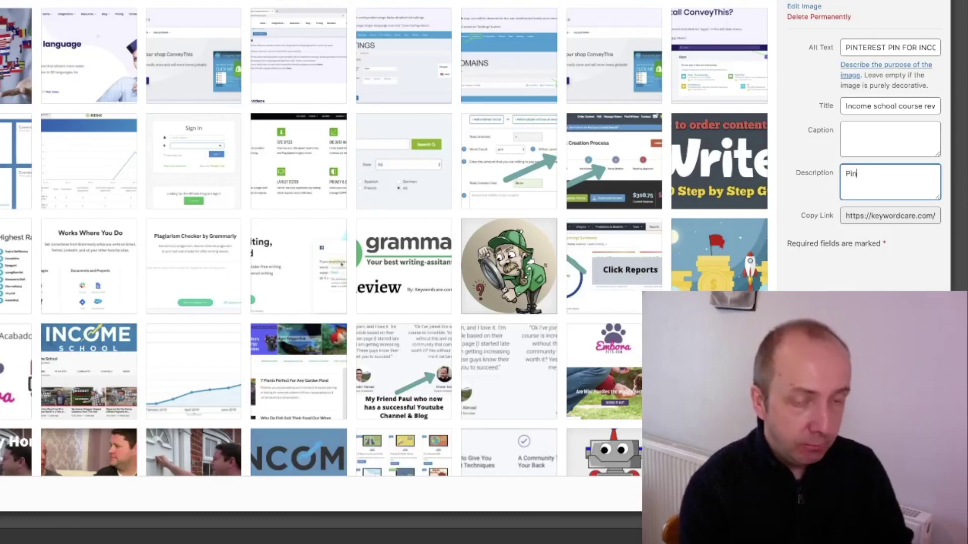
type("tertest pi")
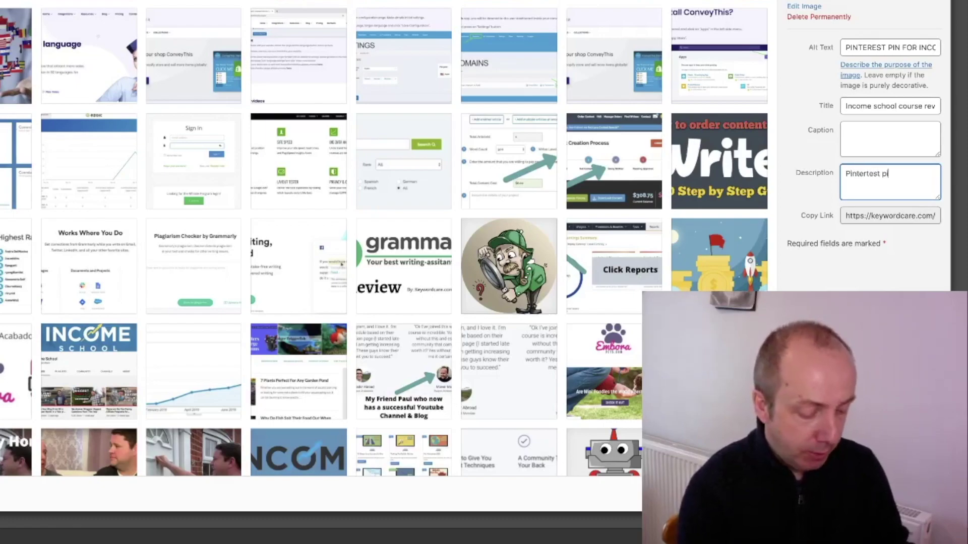
type("n for our")
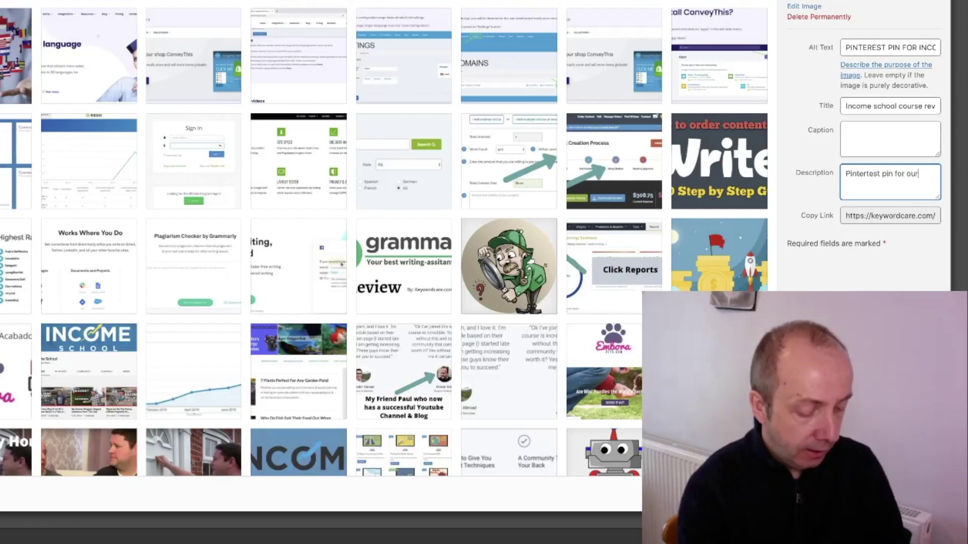
type(" scourse")
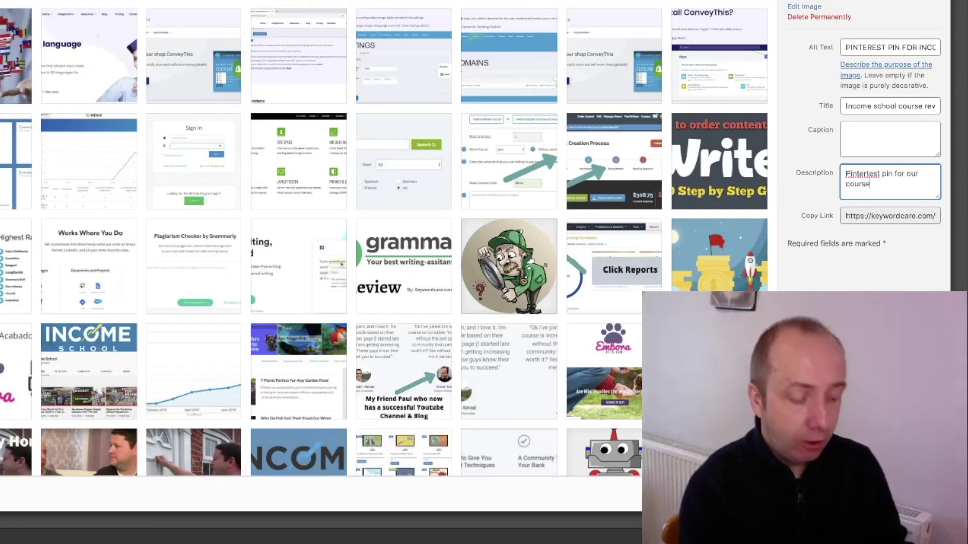
type(" review on pro")
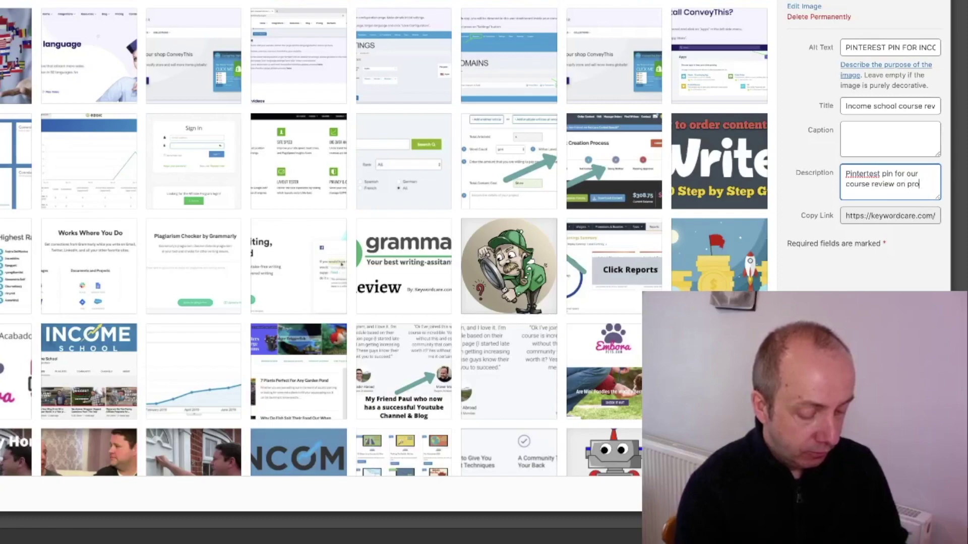
type("ject 24")
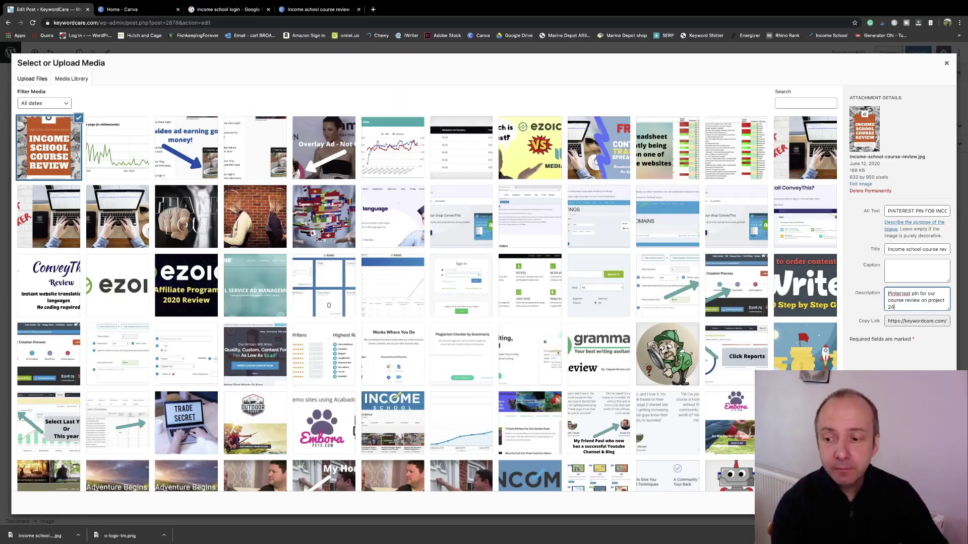
left_click(929, 529)
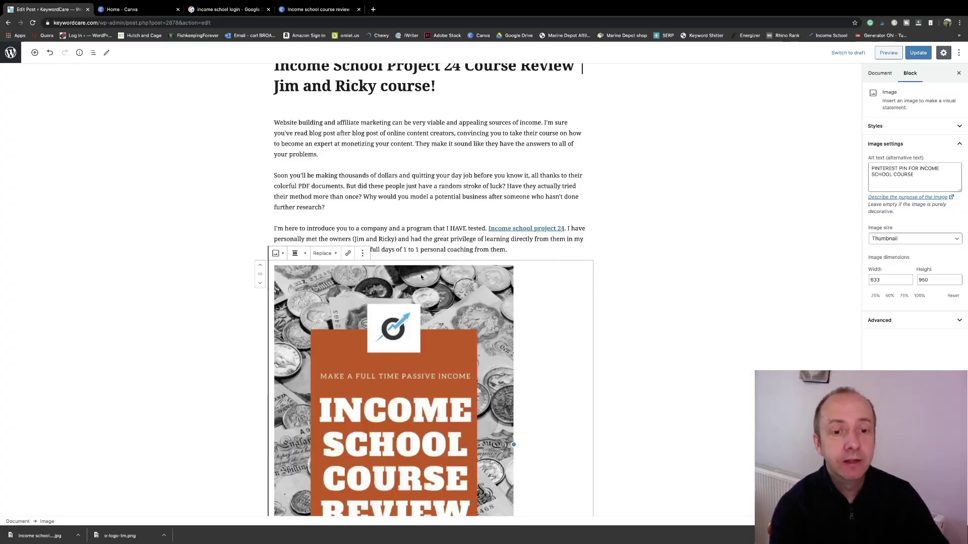
- Set the pin image to 75% (475 × 713), align it center, and update the post
scroll(421, 276, "down", 5)
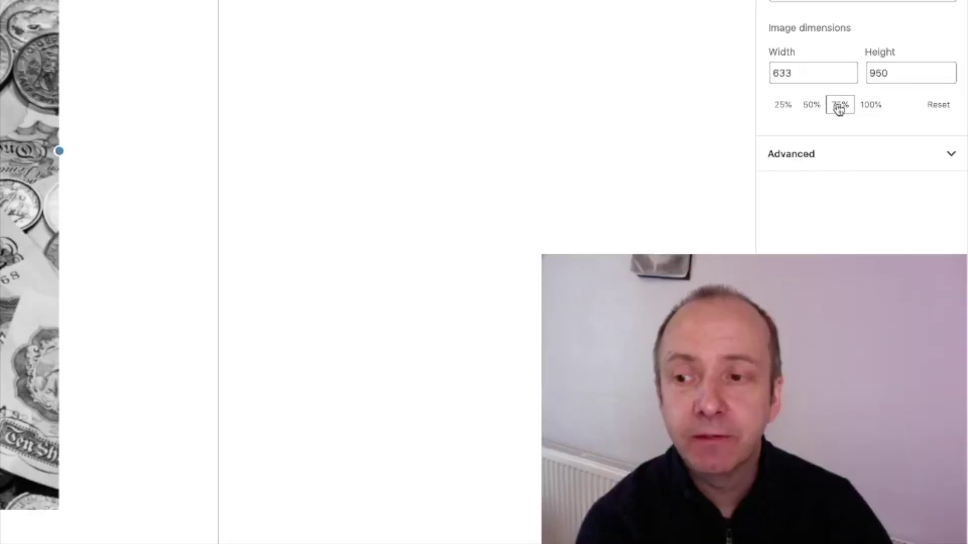
left_click(839, 108)
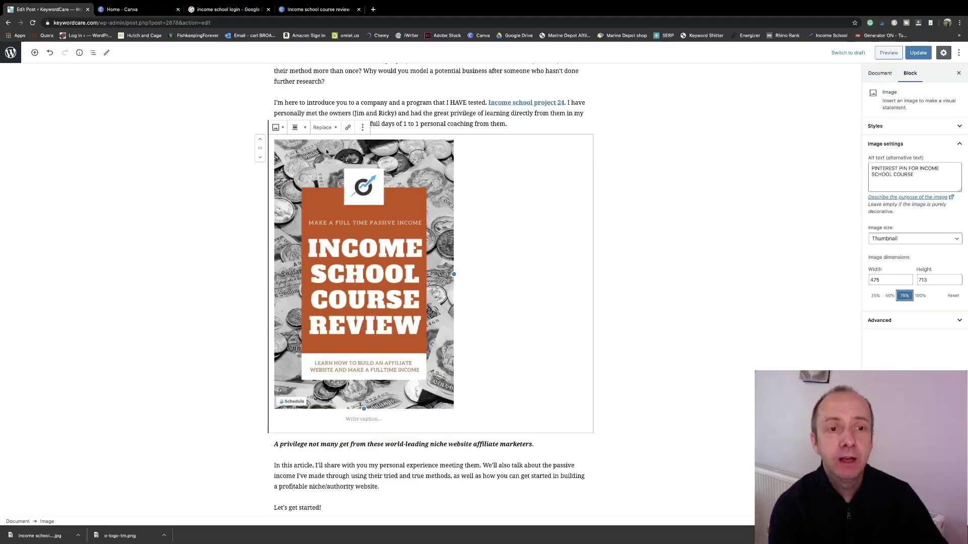
left_click(296, 127)
left_click(283, 160)
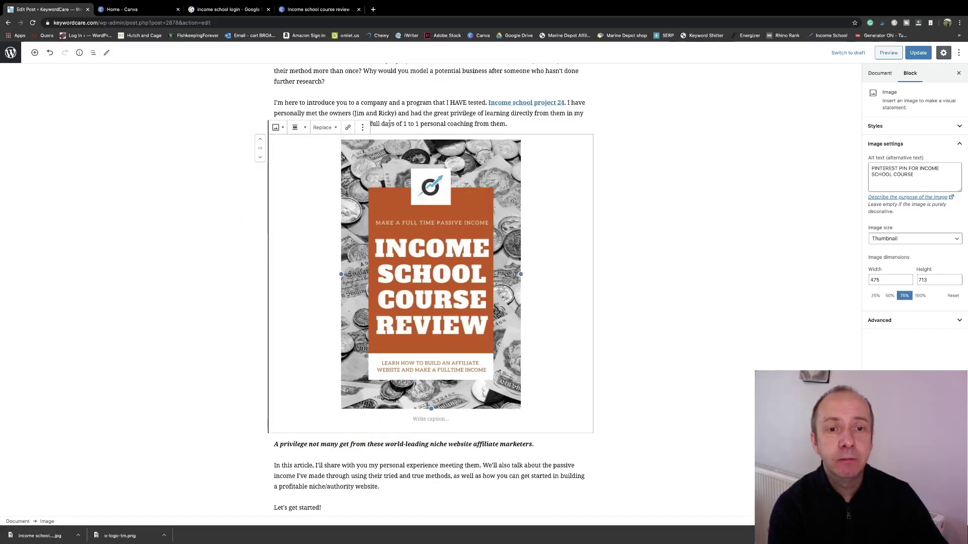
left_click(398, 121)
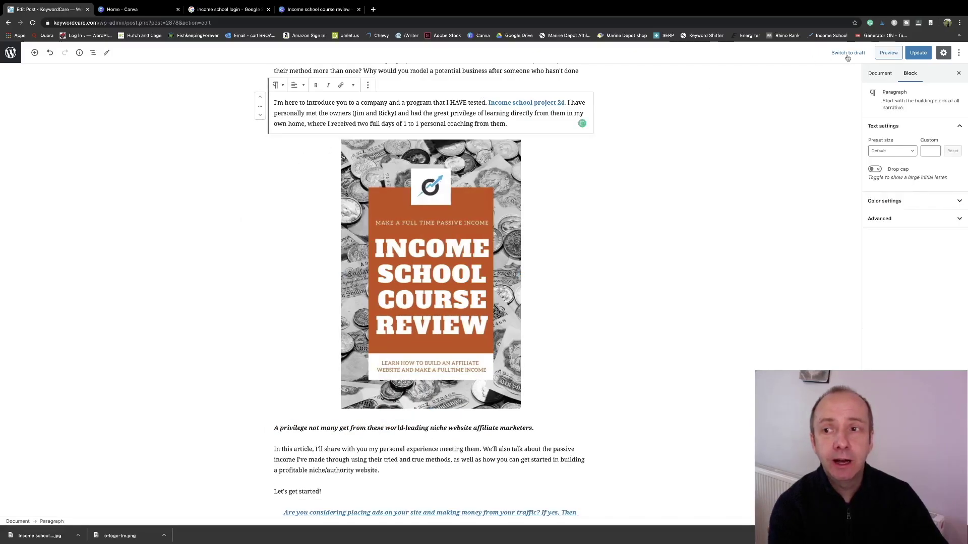
left_click(919, 53)
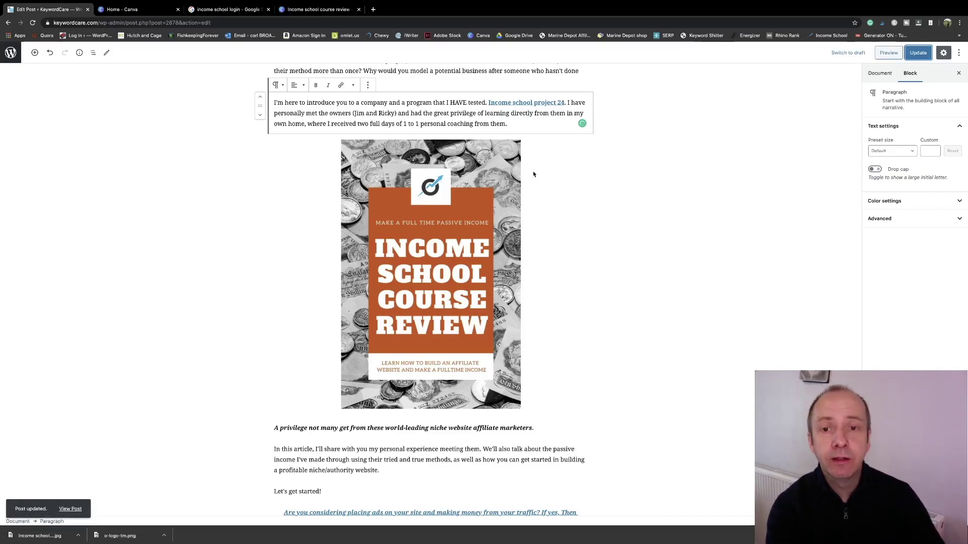
- Open the post preview in a new tab and scroll to the centred pin below the introduction
left_click(887, 53)
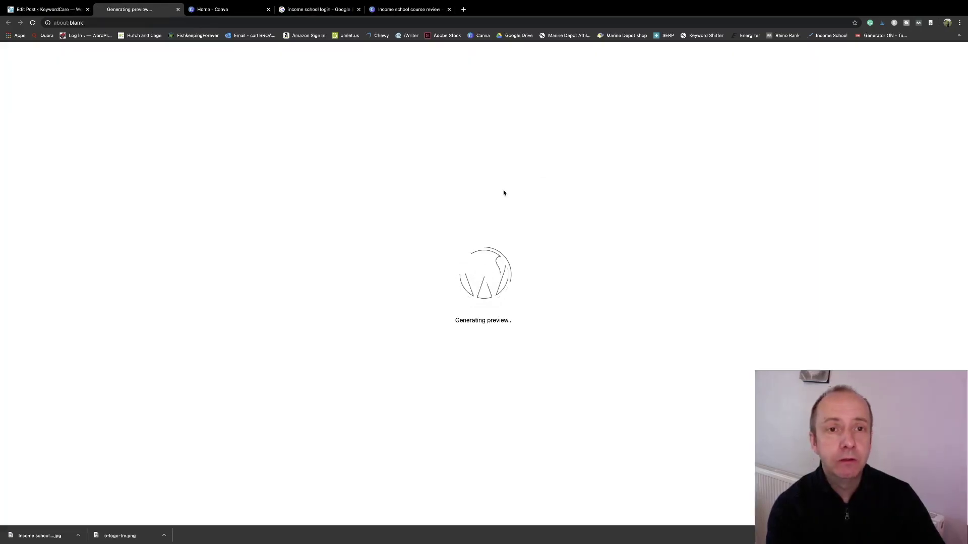
scroll(524, 217, "down", 6)
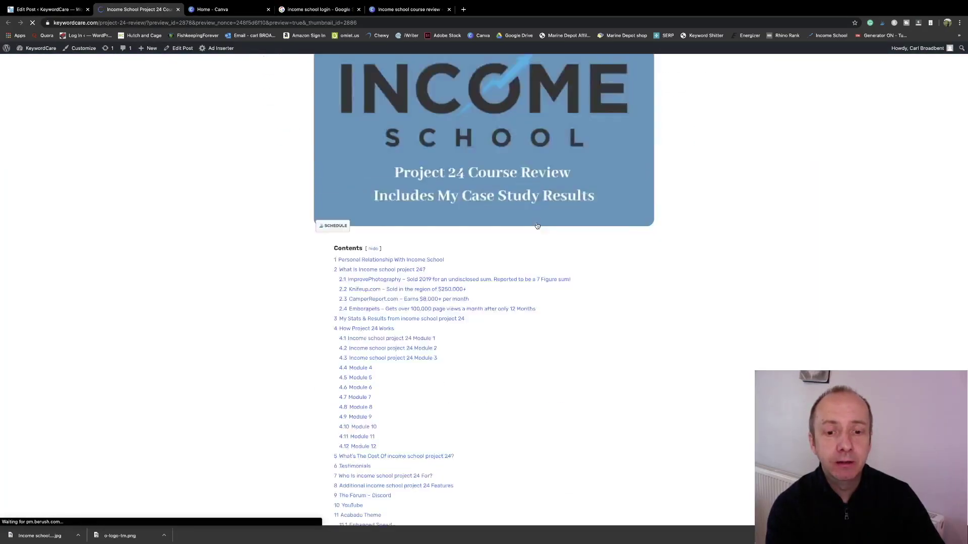
scroll(538, 226, "down", 8)
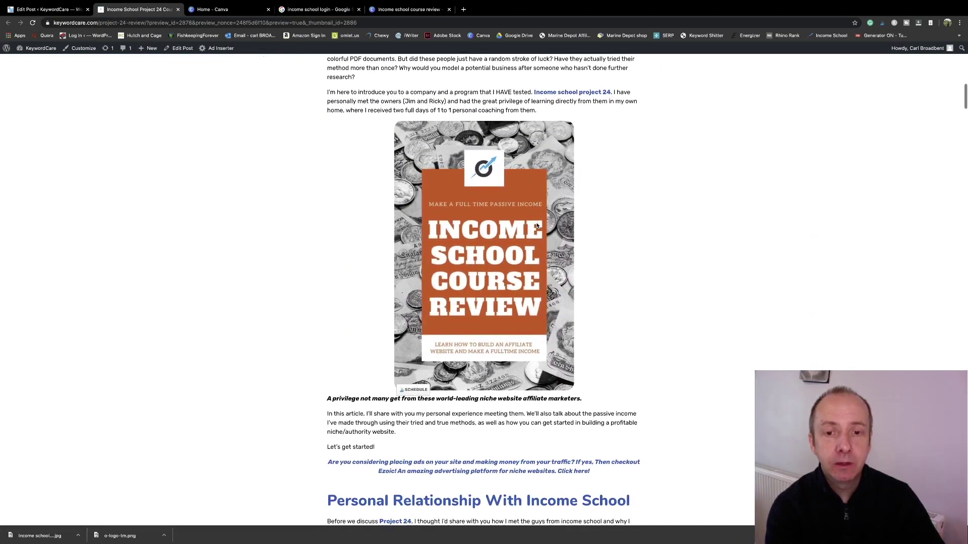